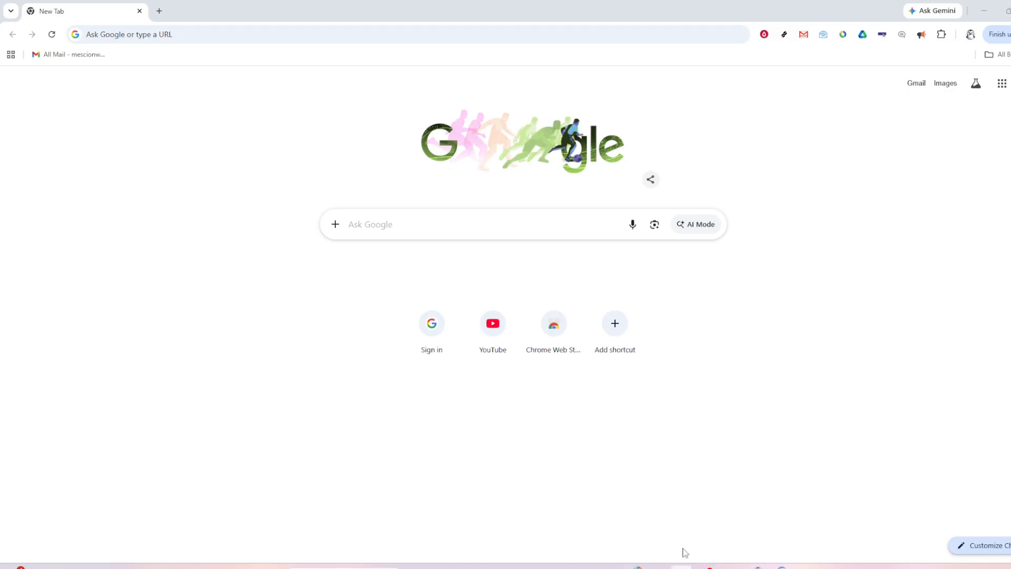
Step: Switch to the Excel workbook and left-align the range C2:G6 with no indent
key(alt+Tab)
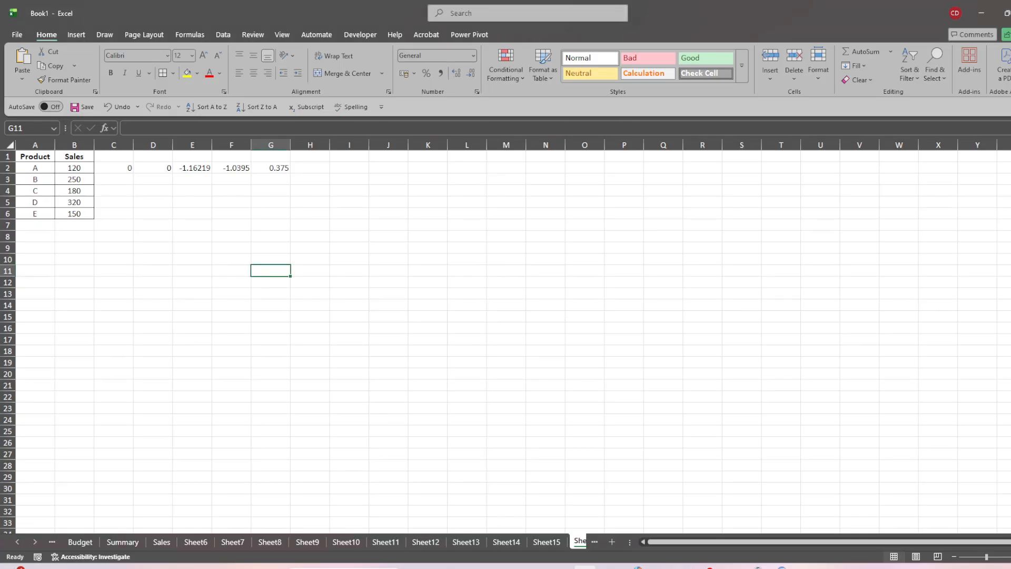
click(139, 353)
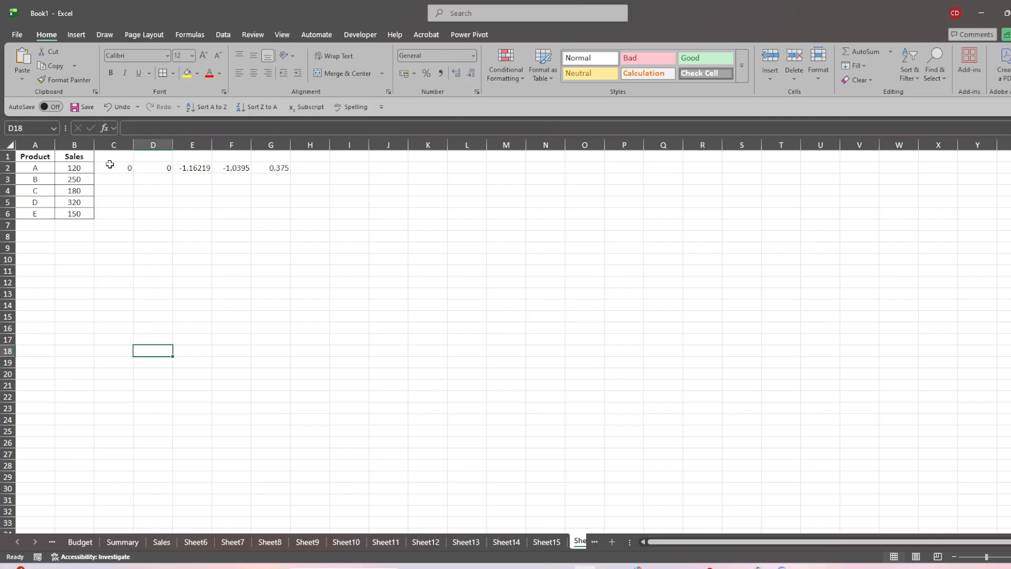
drag(109, 169, 272, 209)
click(253, 74)
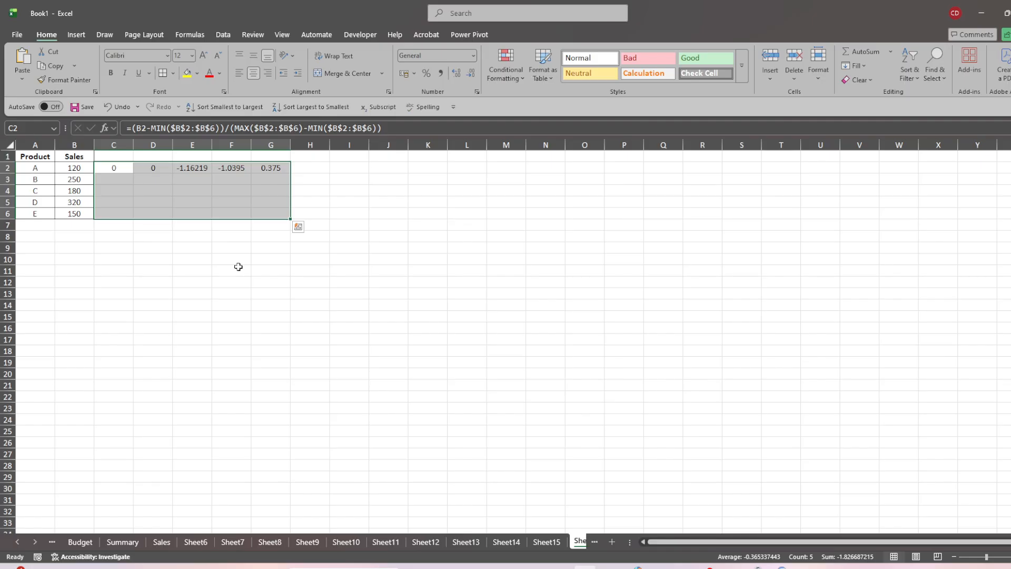
click(300, 72)
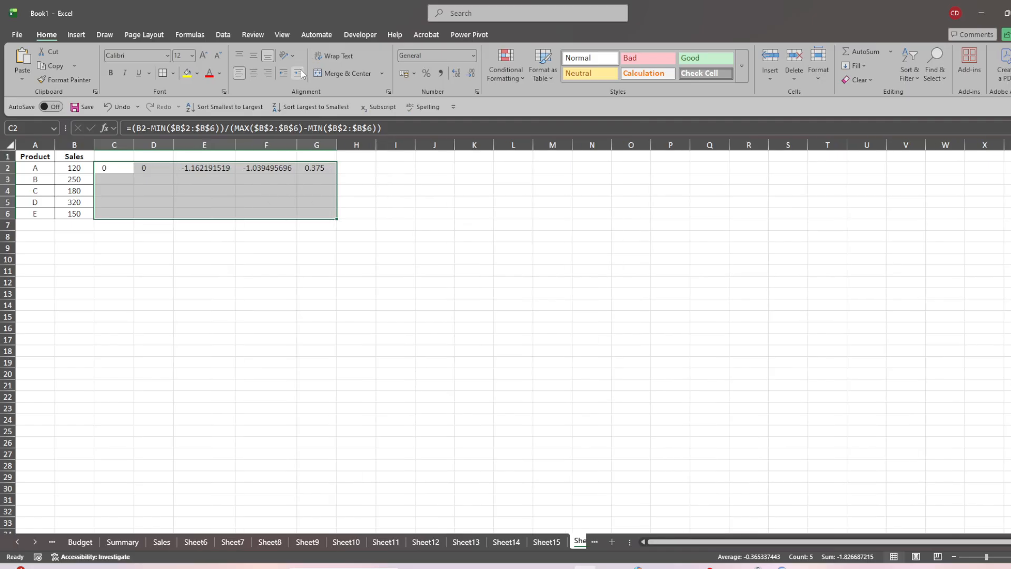
click(284, 74)
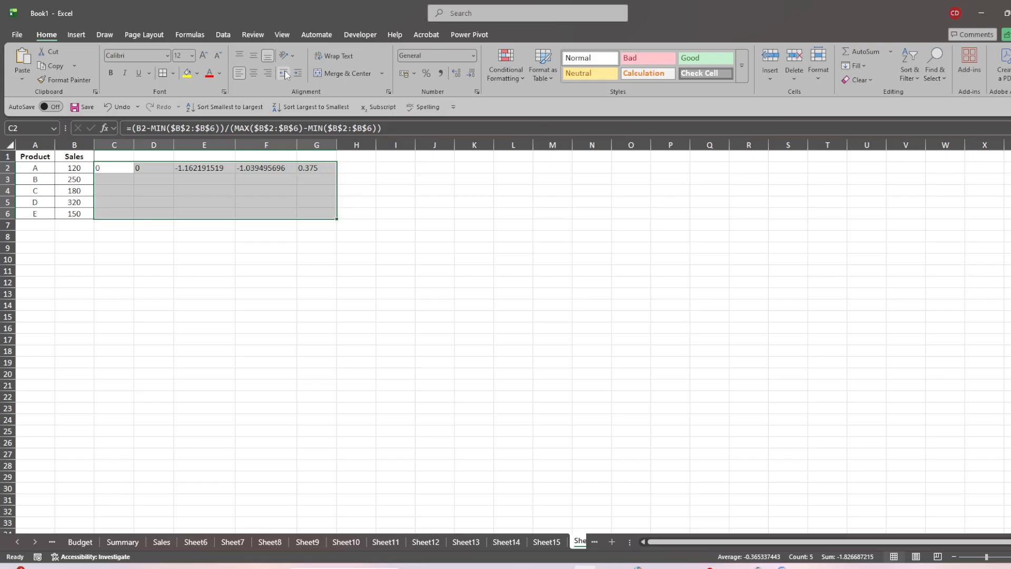
click(216, 294)
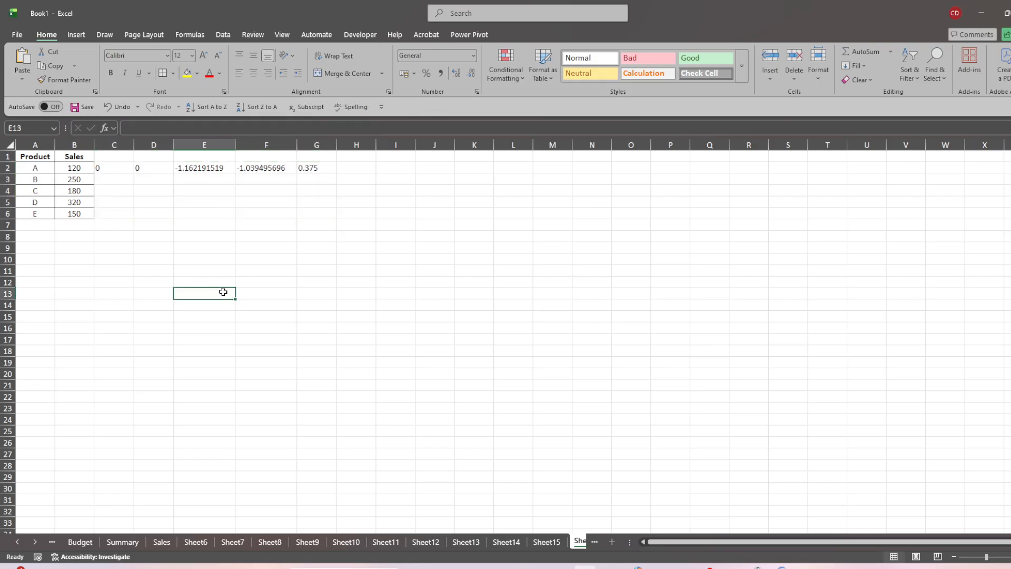
Step: Review the min-max normalization formula =(B2-MIN($B$2:$B$6))/(MAX($B$2:$B$6)-MIN($B$2:$B$6)) in C2 and fill it down to C6
click(35, 177)
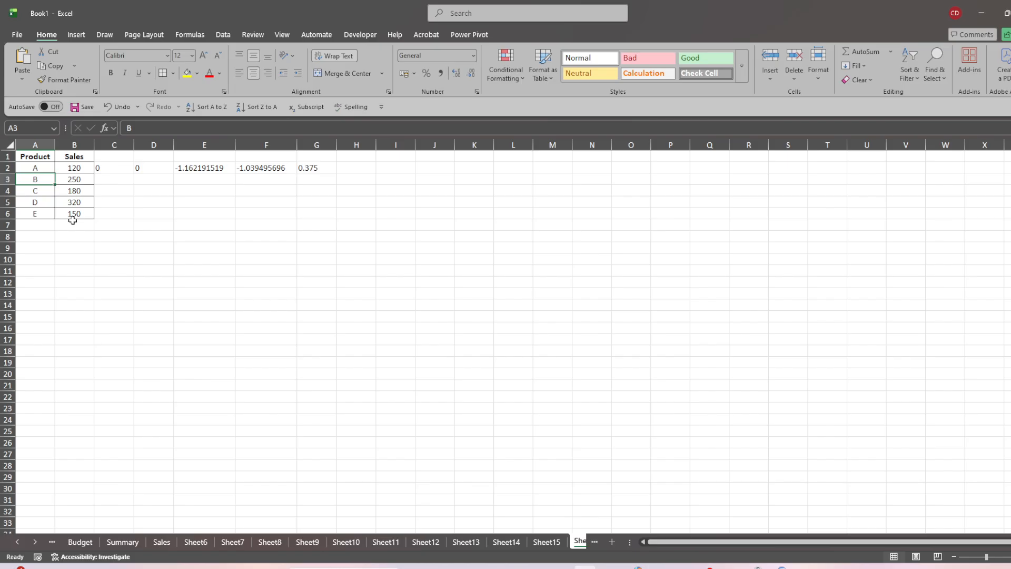
click(111, 168)
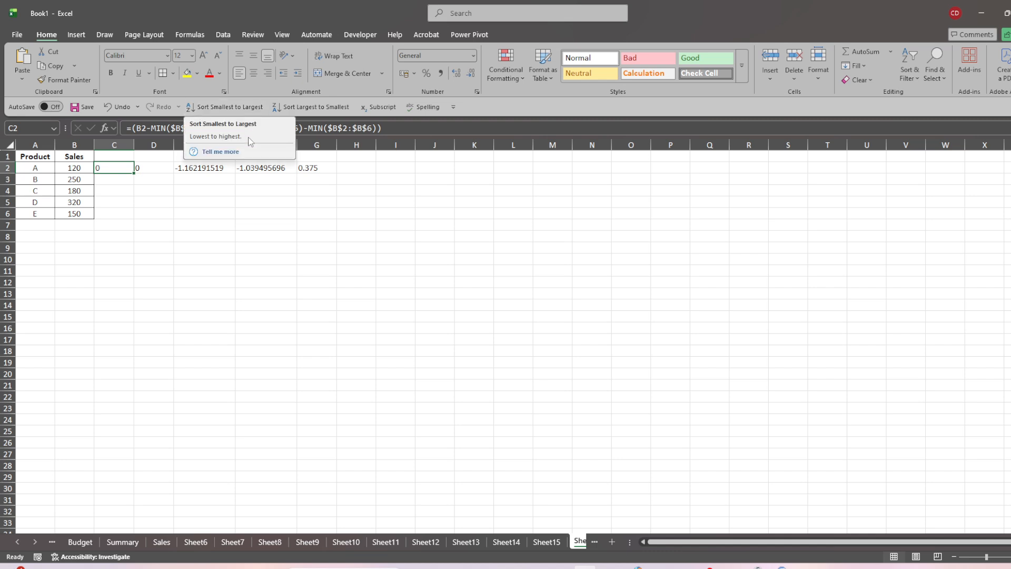
click(407, 128)
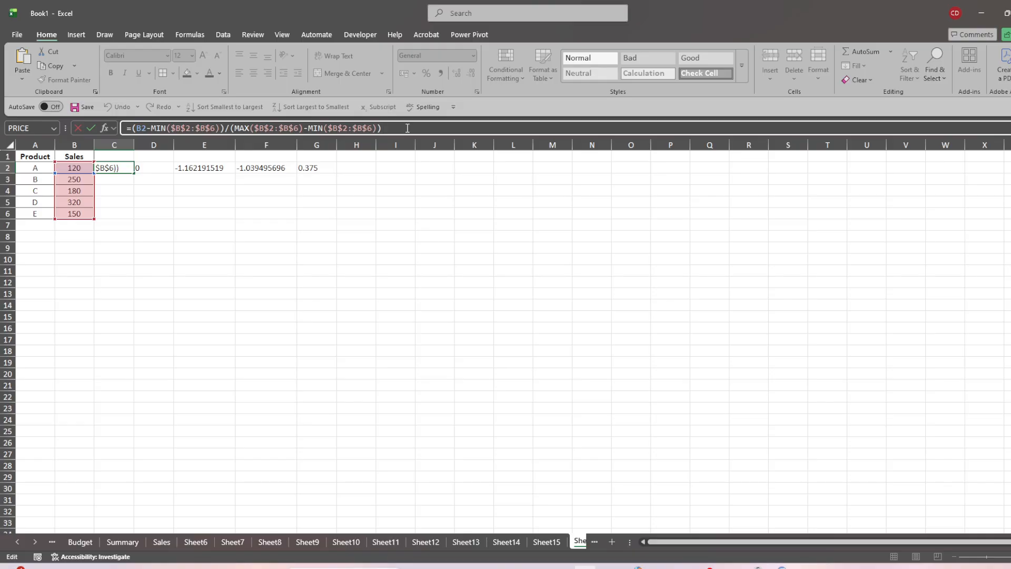
key(Return)
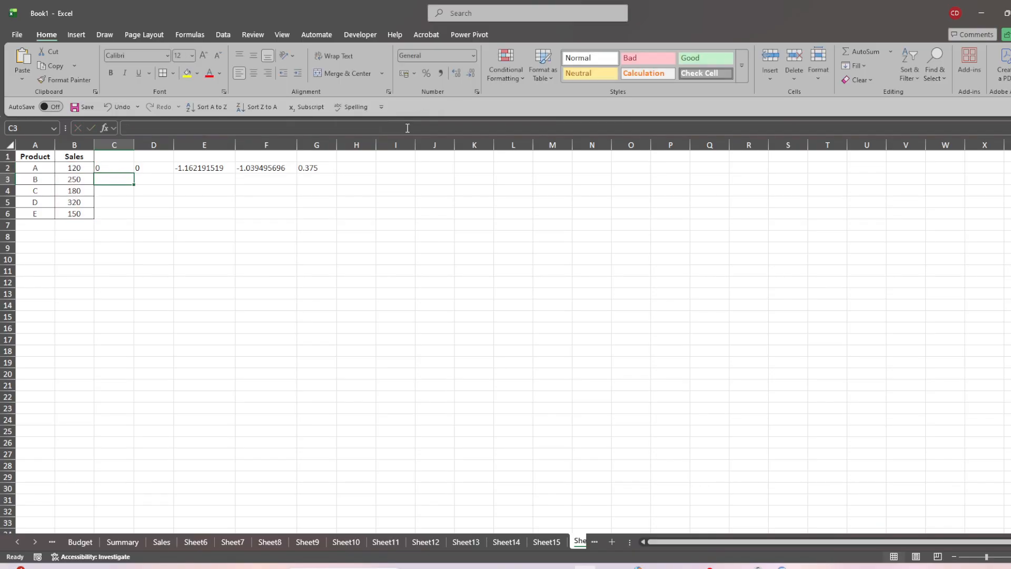
click(115, 169)
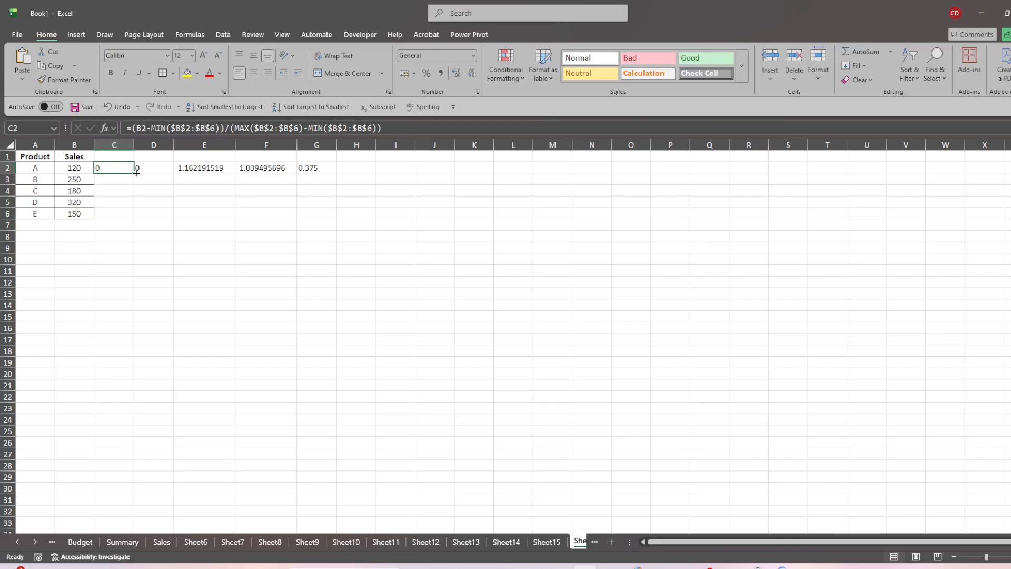
drag(136, 172, 136, 215)
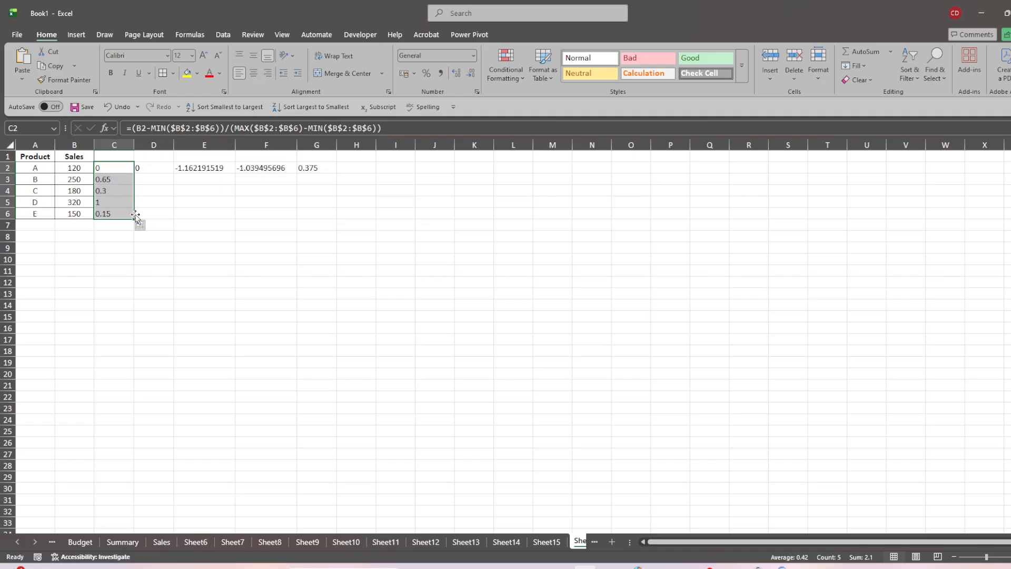
Step: Review the 0-to-100 scaling formula =((B2-MIN($B$2:$B$6))/(MAX($B$2:$B$6)-MIN($B$2:$B$6)))*100 in D2 and fill it down to D6
click(157, 167)
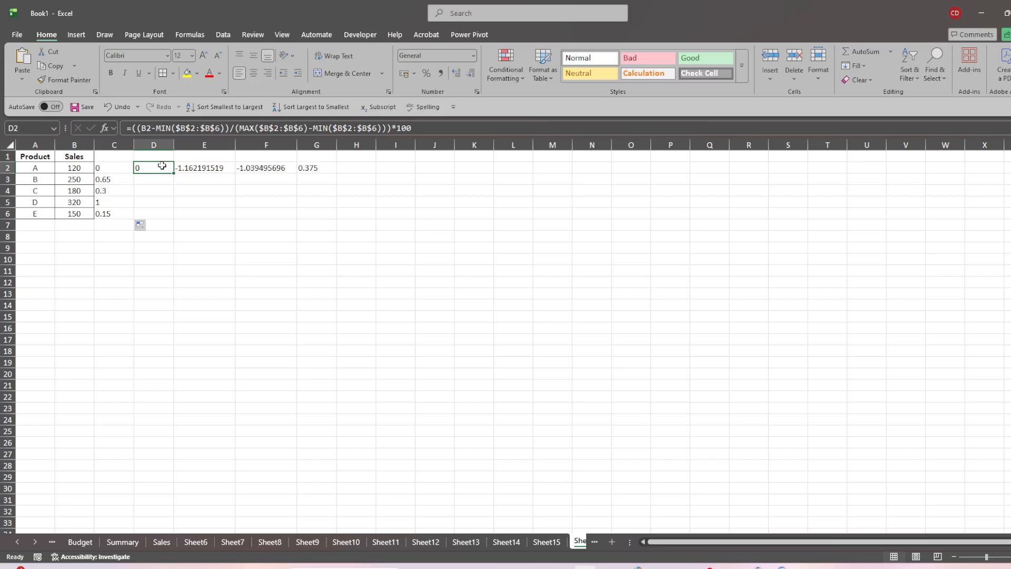
click(440, 135)
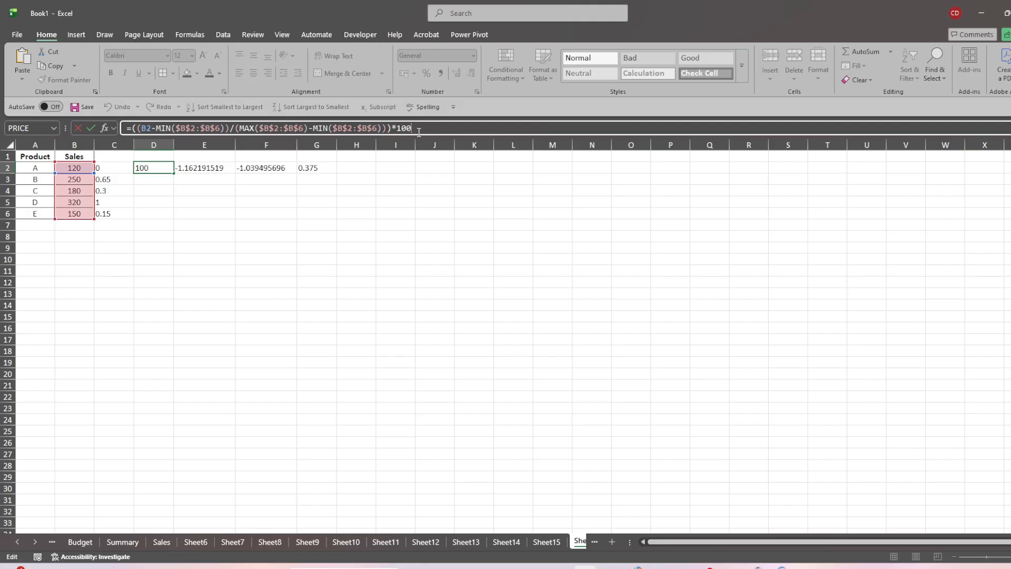
key(Return)
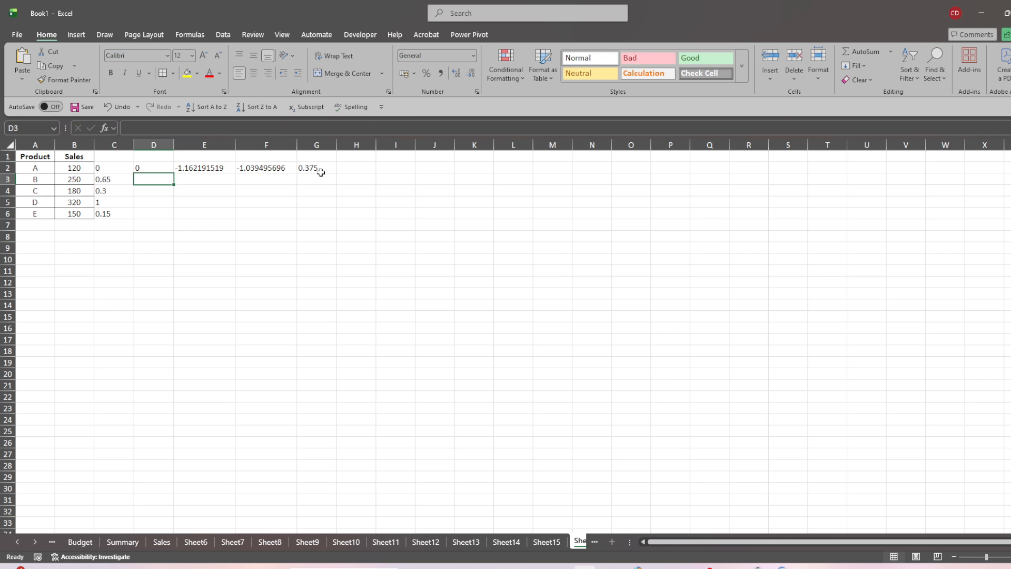
click(151, 167)
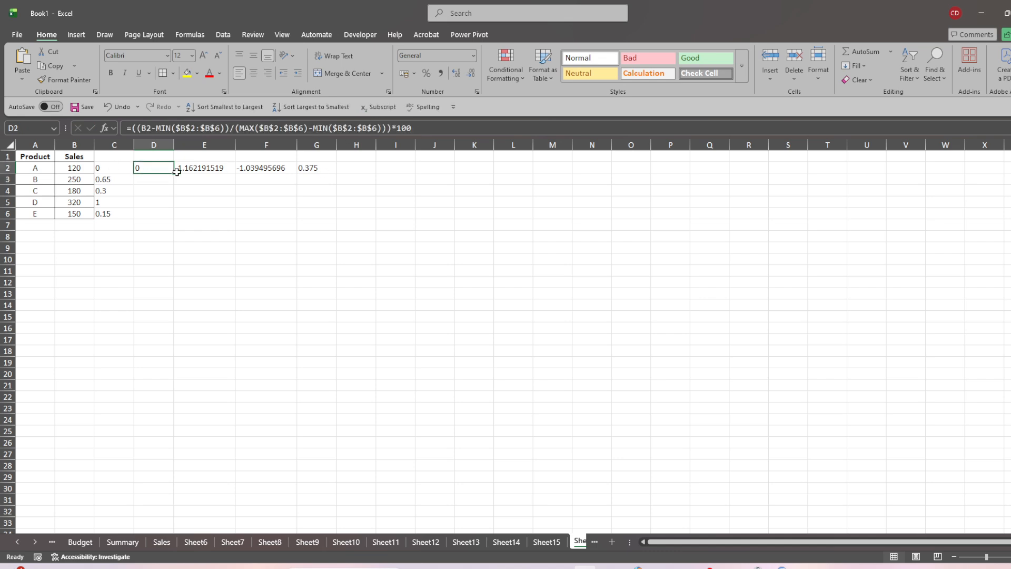
drag(175, 173, 177, 217)
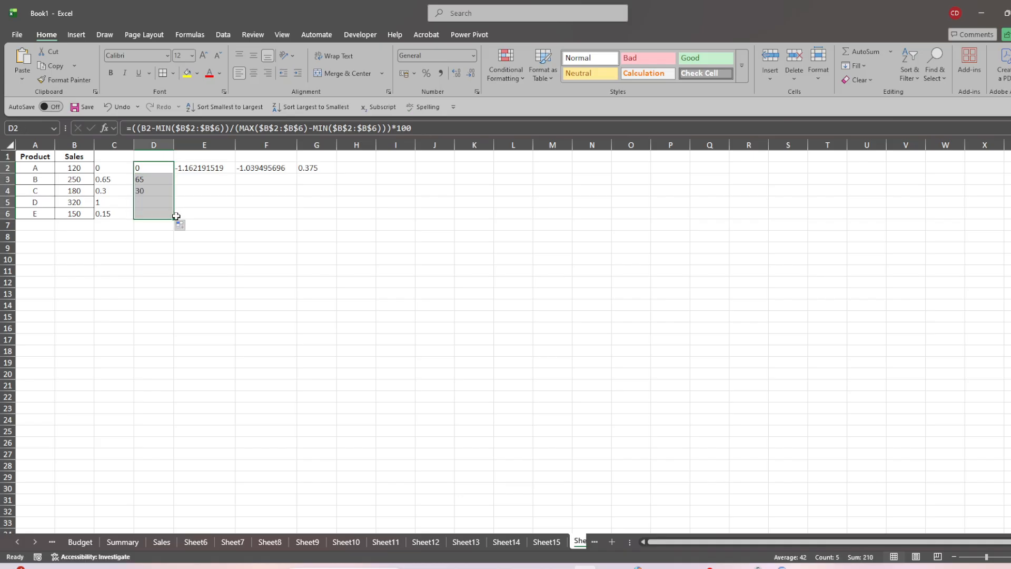
click(213, 193)
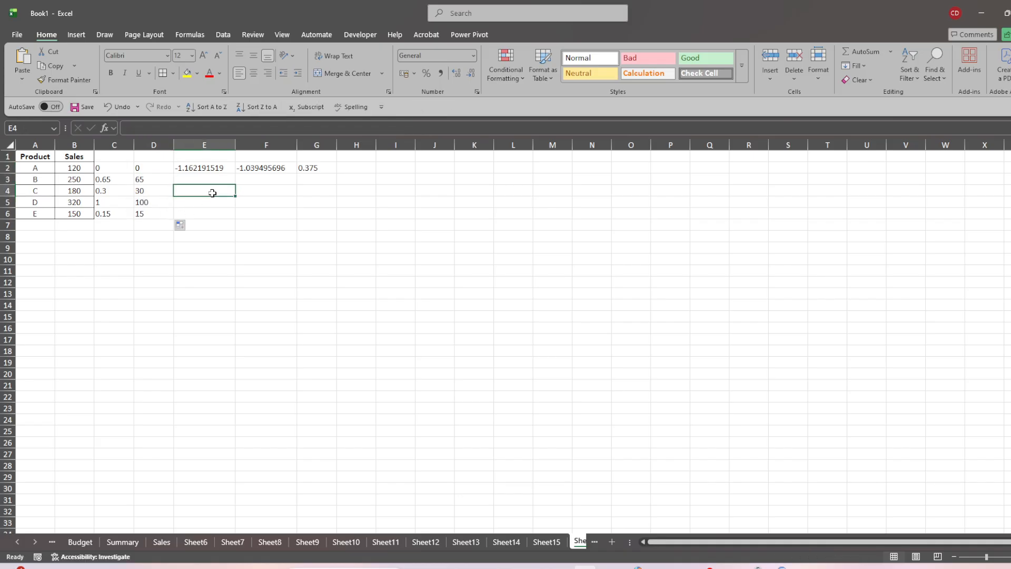
Step: Review the z-score formulas in E2 and F2, which use STDEV.P and STDEV.S on B2:B6, and re-enter each one as is
click(207, 167)
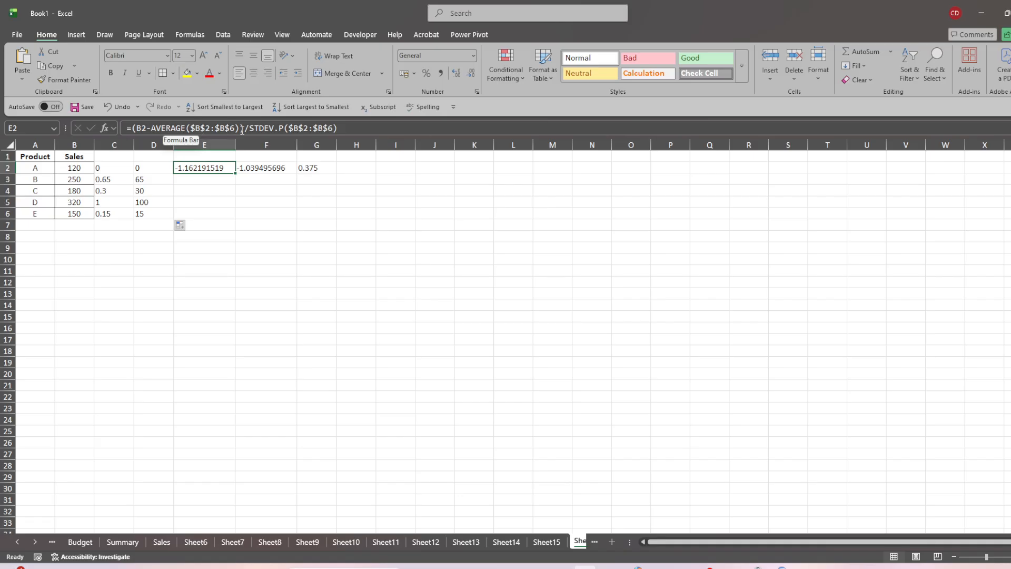
click(338, 128)
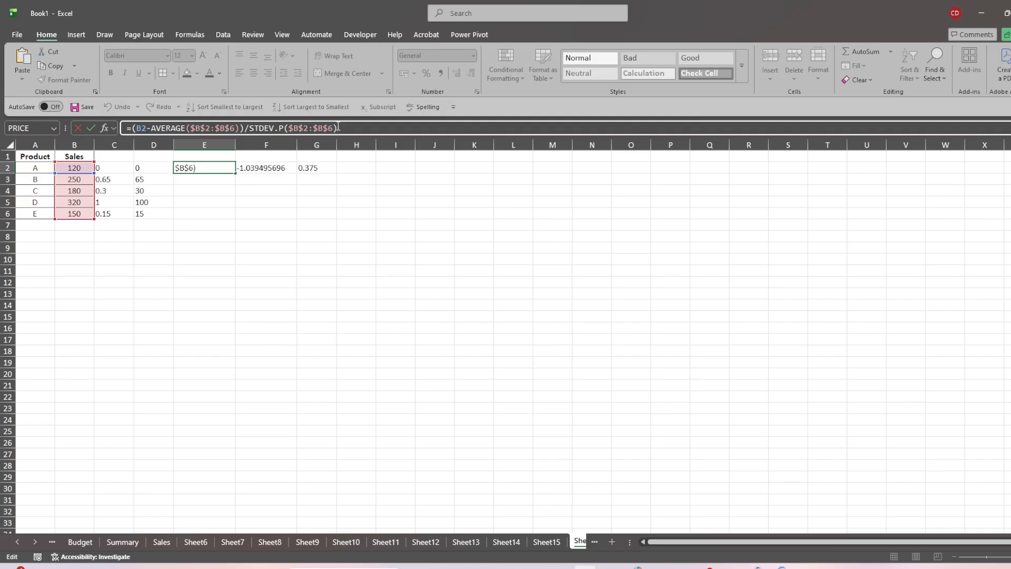
key(Return)
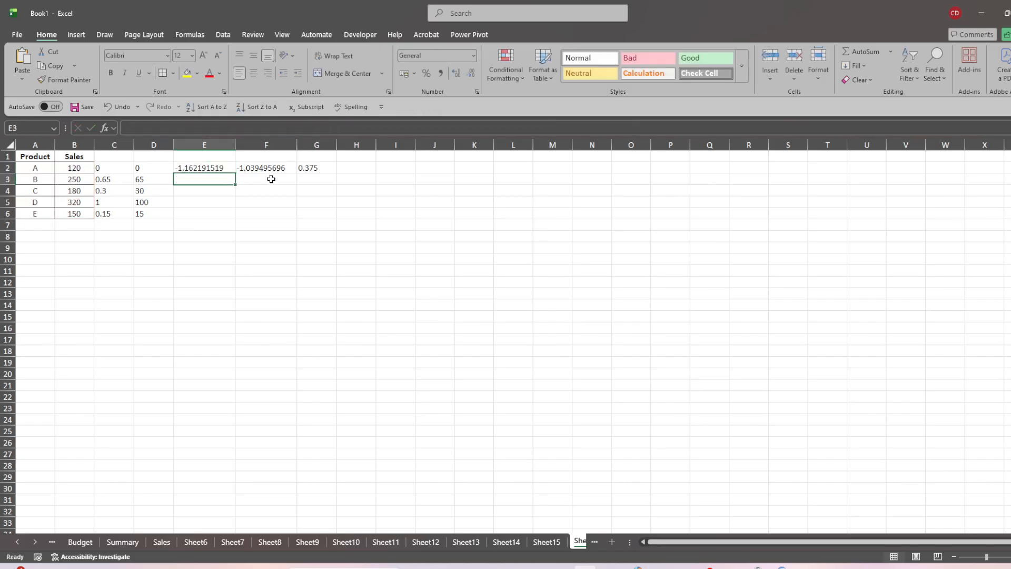
click(219, 168)
click(255, 168)
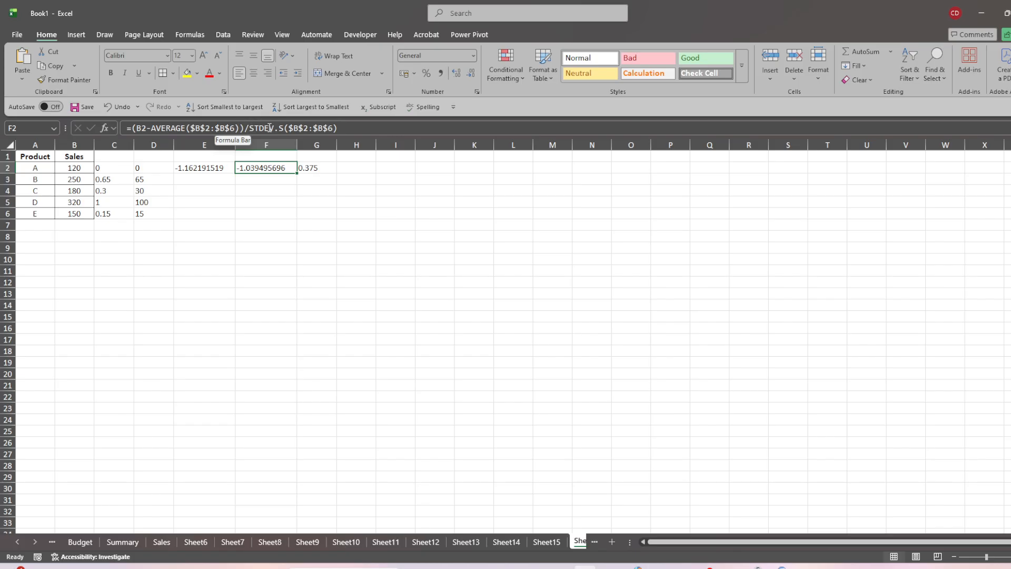
click(354, 132)
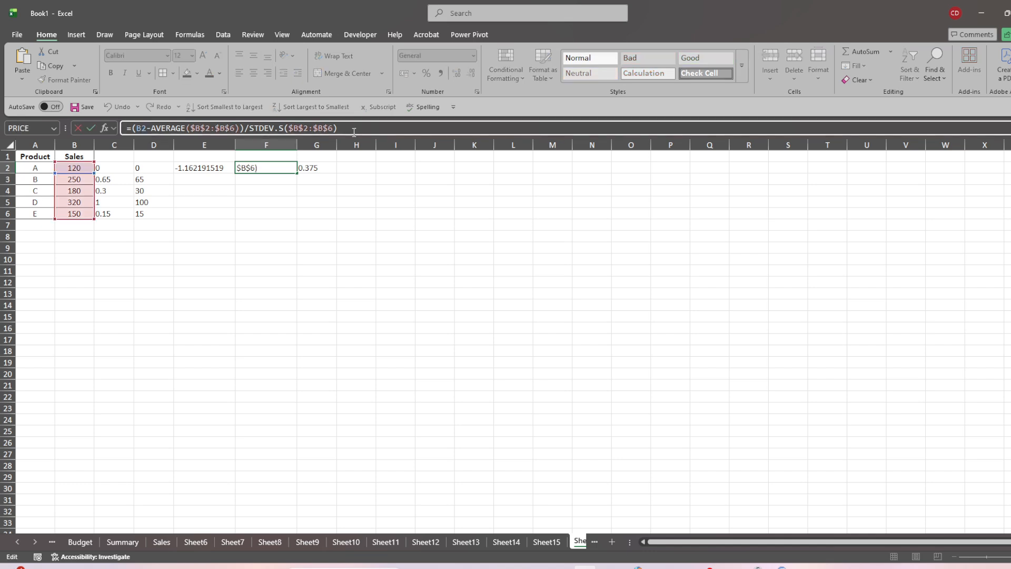
key(Return)
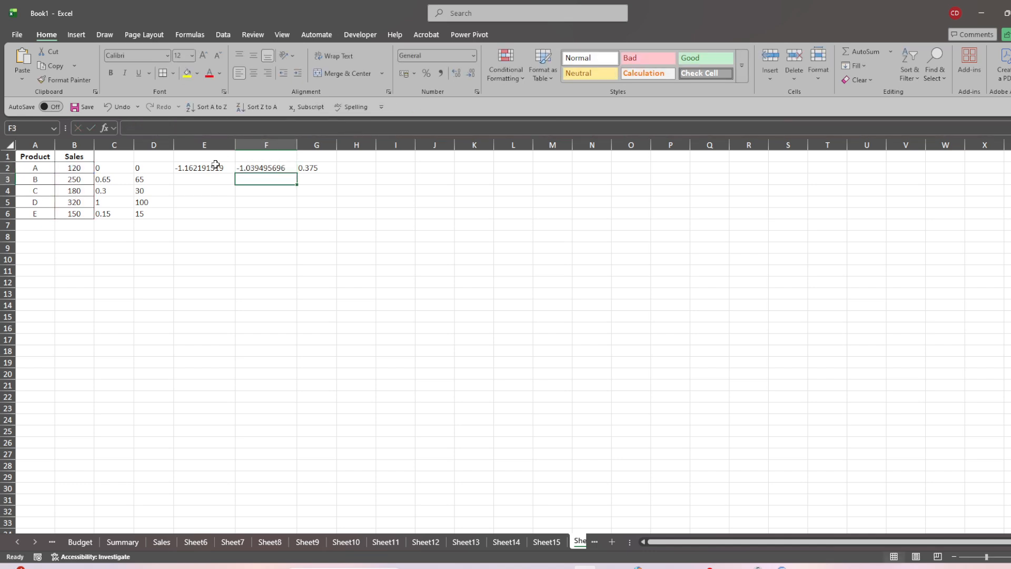
Step: Fill the STDEV.P z-score formula from E2 down to E6 and the STDEV.S one from F2 down to F6
click(219, 167)
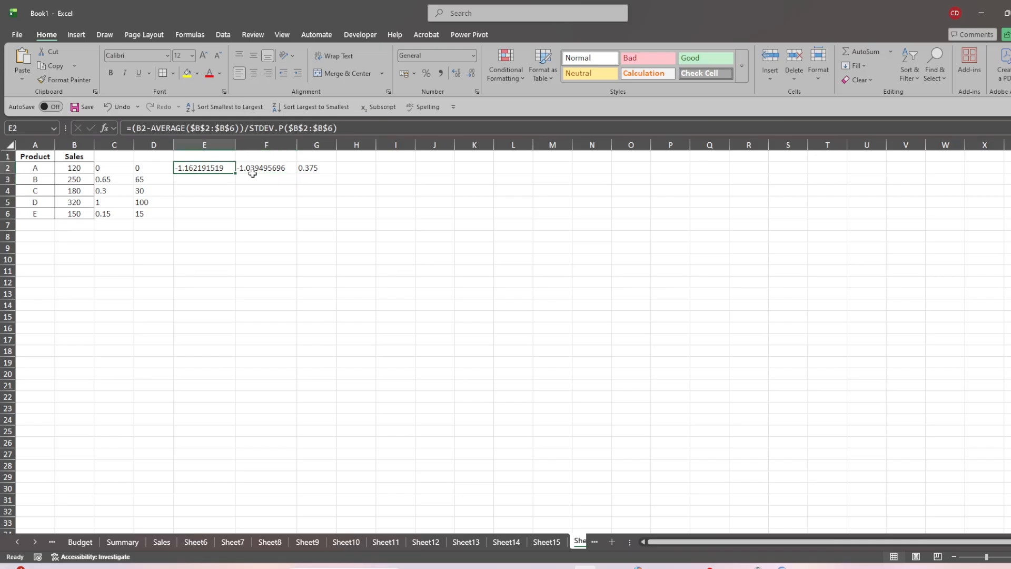
drag(240, 174, 231, 218)
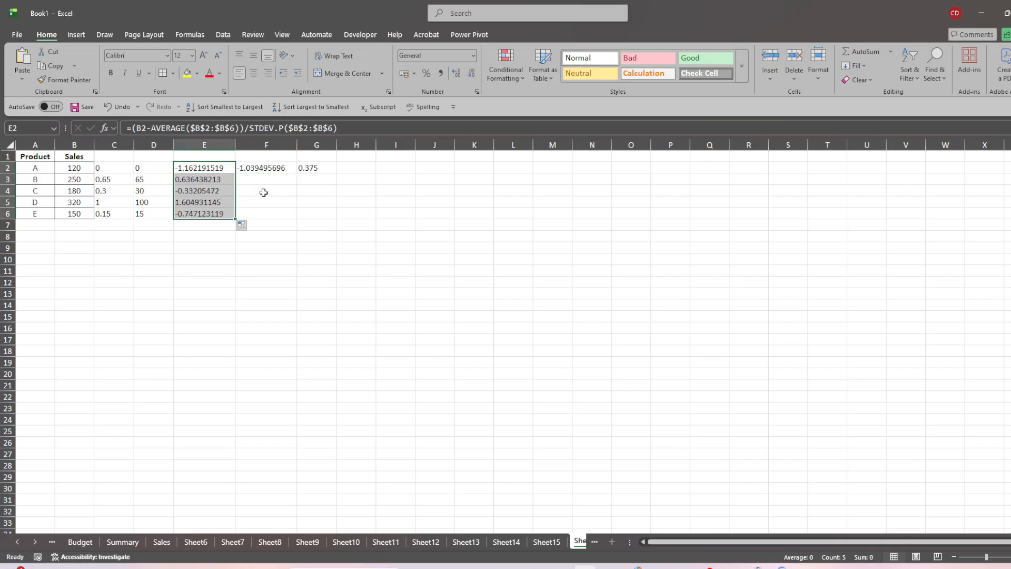
click(274, 168)
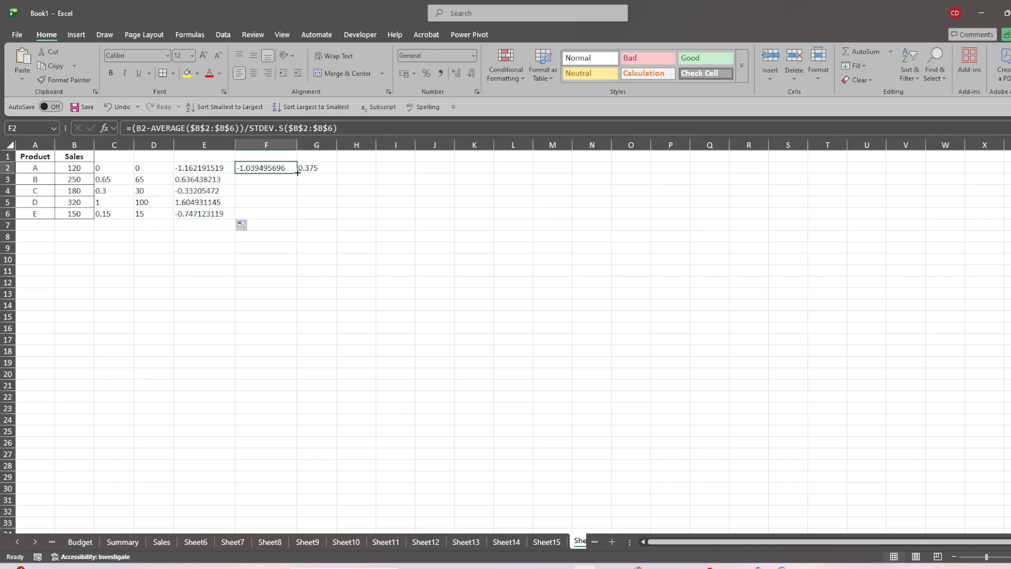
drag(298, 173, 295, 213)
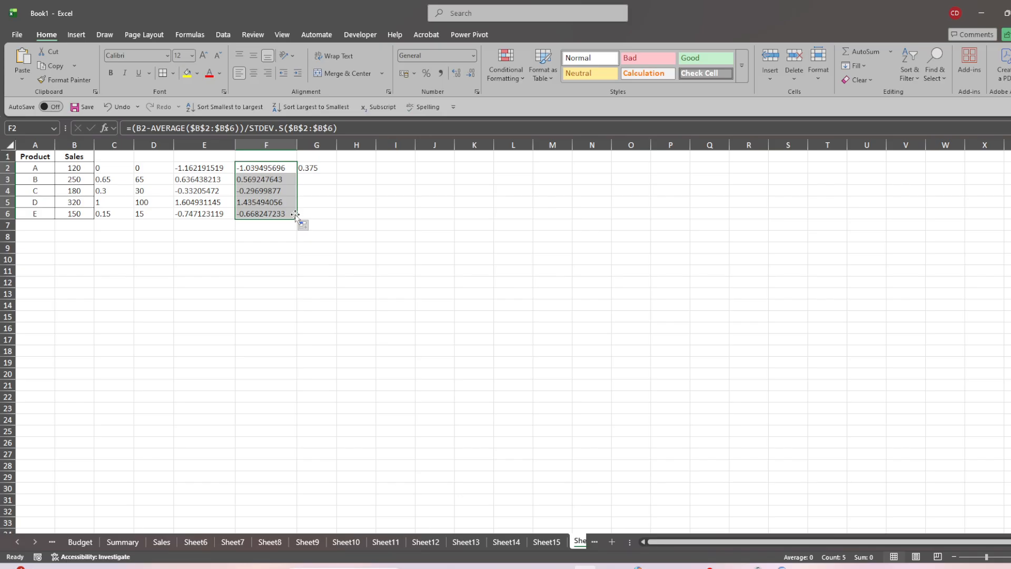